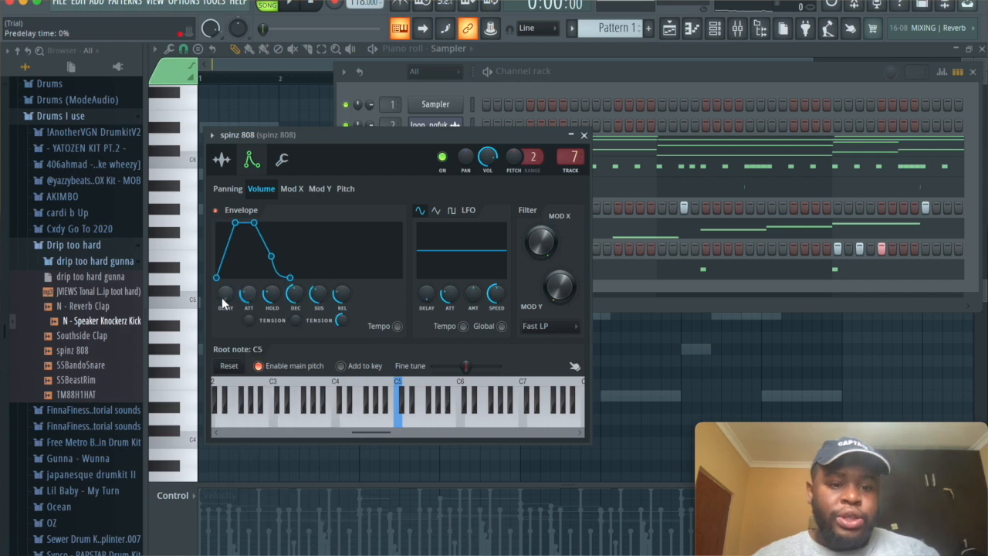
- Set the spinz 808 volume envelope to full hold with delay, attack, decay, sustain and release at zero, and open the channel's cut group settings
{"action": "left_click_drag", "start_coordinate": [252, 302], "coordinate": [273, 286]}
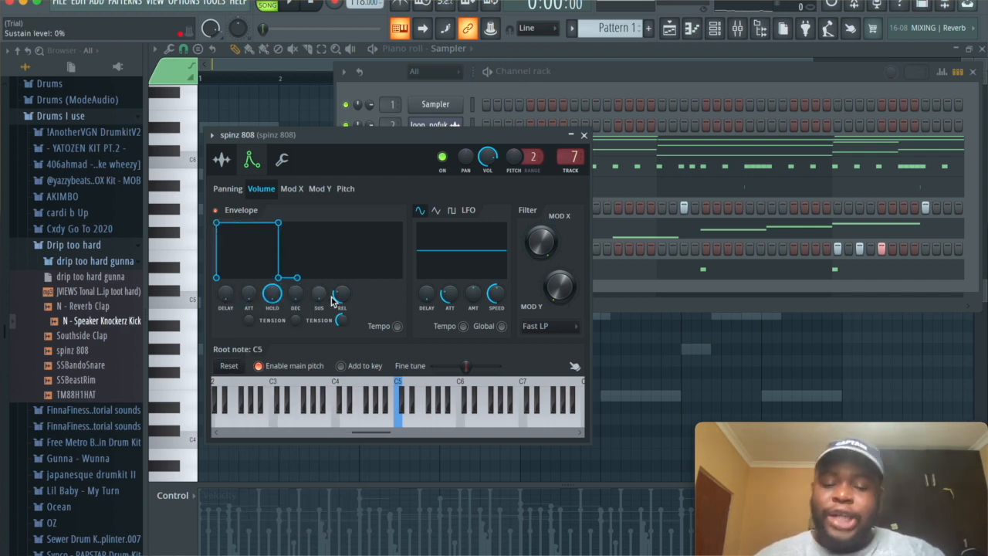
{"action": "key", "text": "z"}
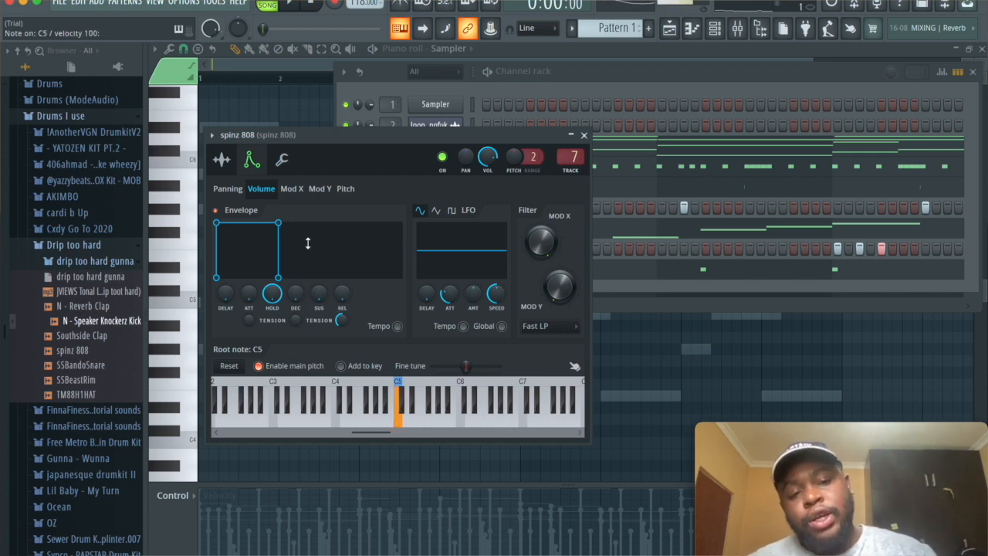
{"action": "left_click", "coordinate": [283, 160]}
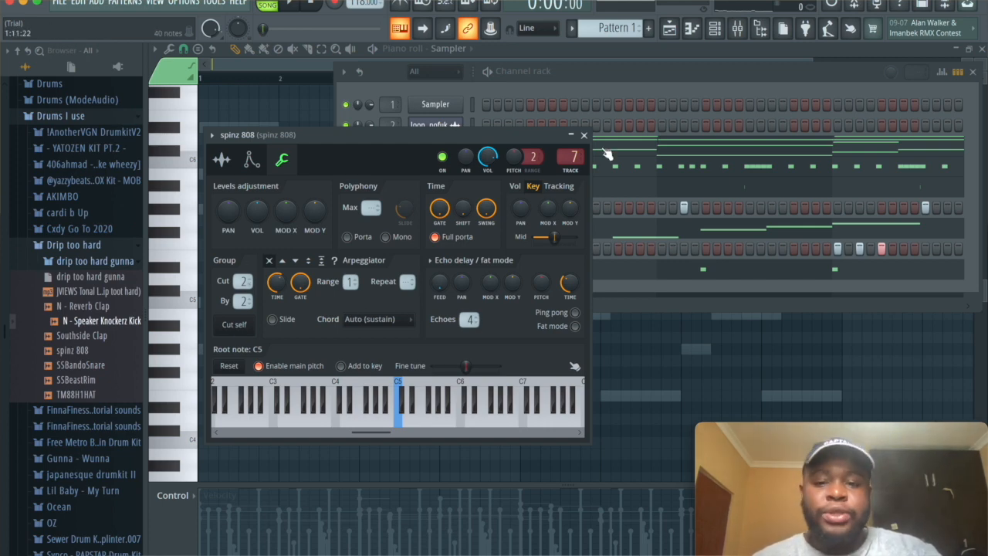
- Open the spinz 808 sample in the Edison audio editor and detect its pitch regions
{"action": "left_click", "coordinate": [224, 160]}
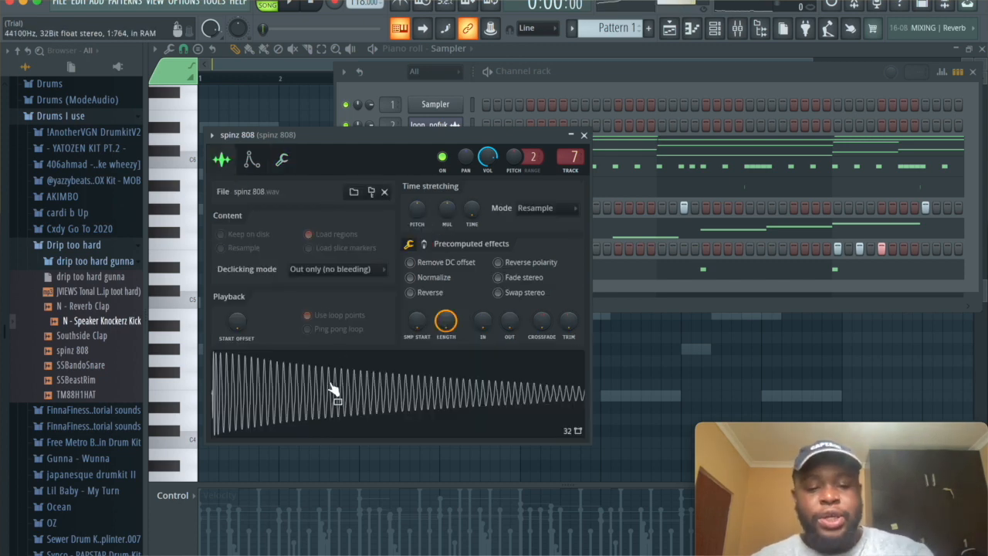
{"action": "right_click", "coordinate": [405, 398]}
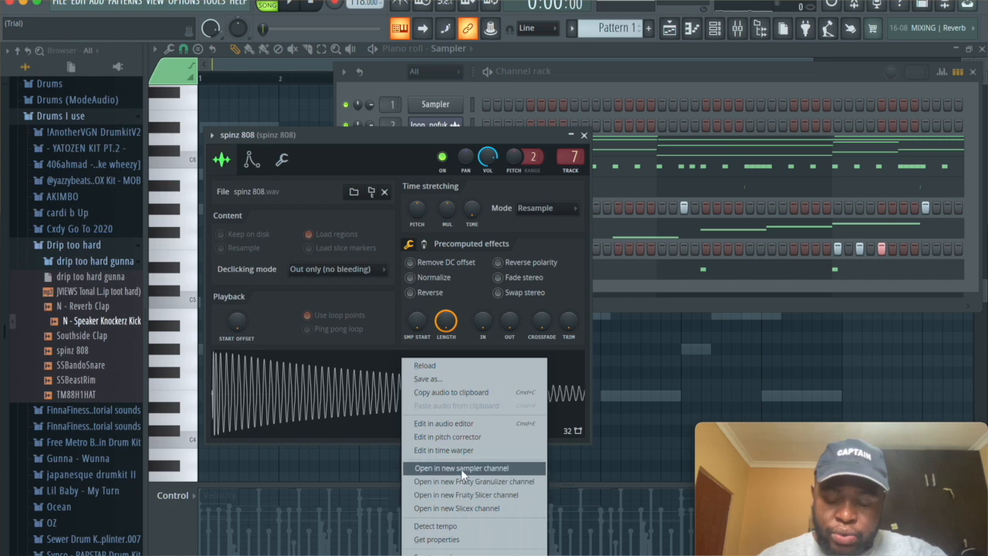
{"action": "left_click", "coordinate": [456, 425]}
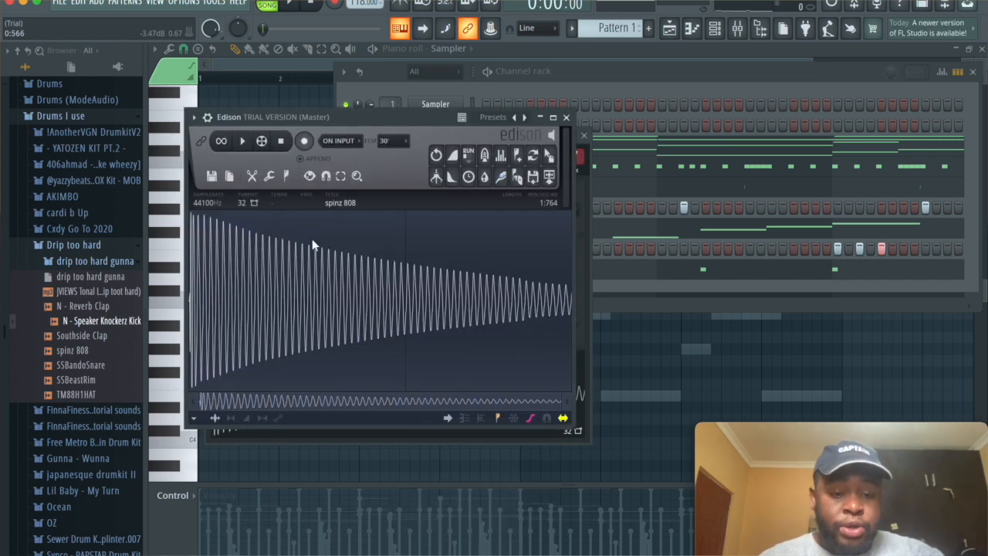
{"action": "left_click", "coordinate": [287, 177]}
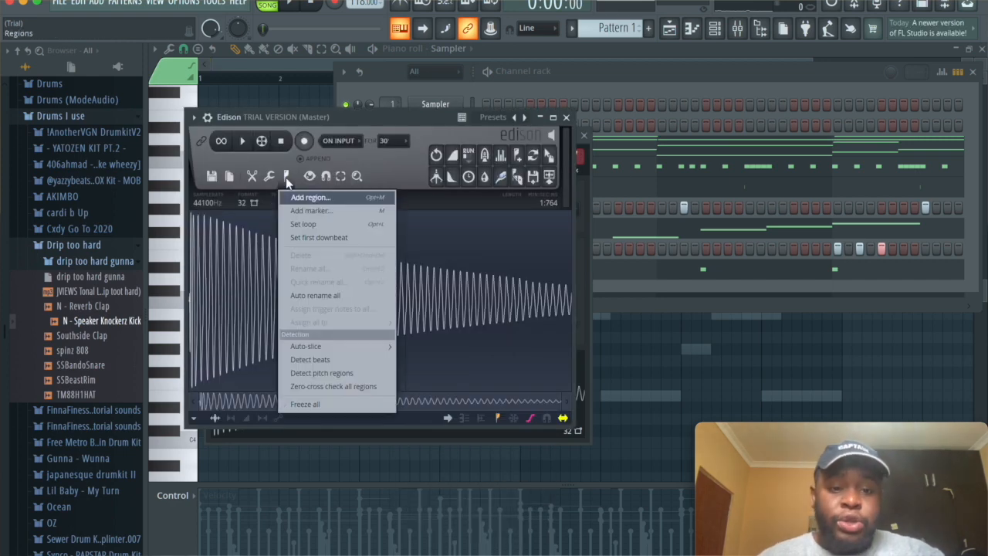
{"action": "left_click", "coordinate": [328, 372]}
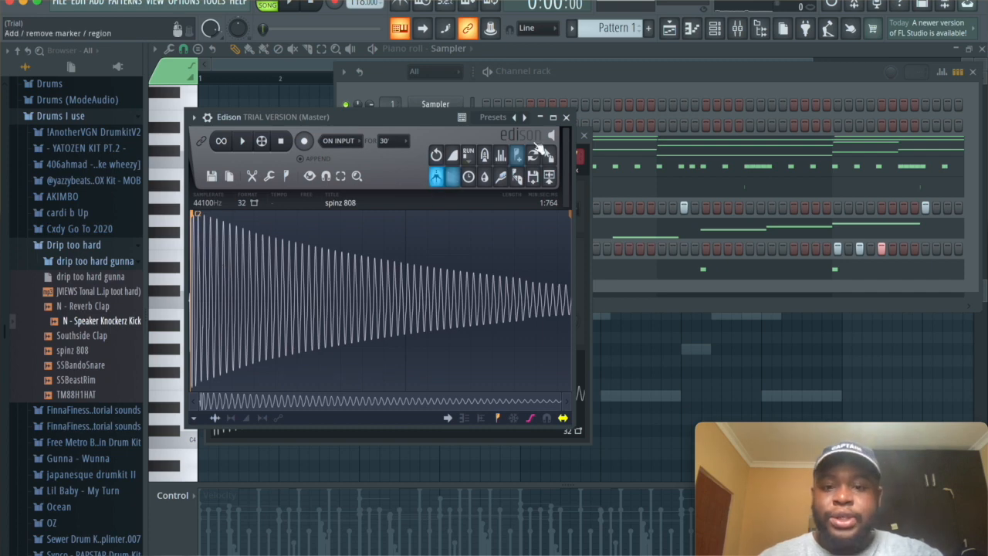
- Show the mixer with the spinz 808 channel's track selected, closing the channel settings and the channel rack
{"action": "key", "text": "F9"}
{"action": "key", "text": "F6"}
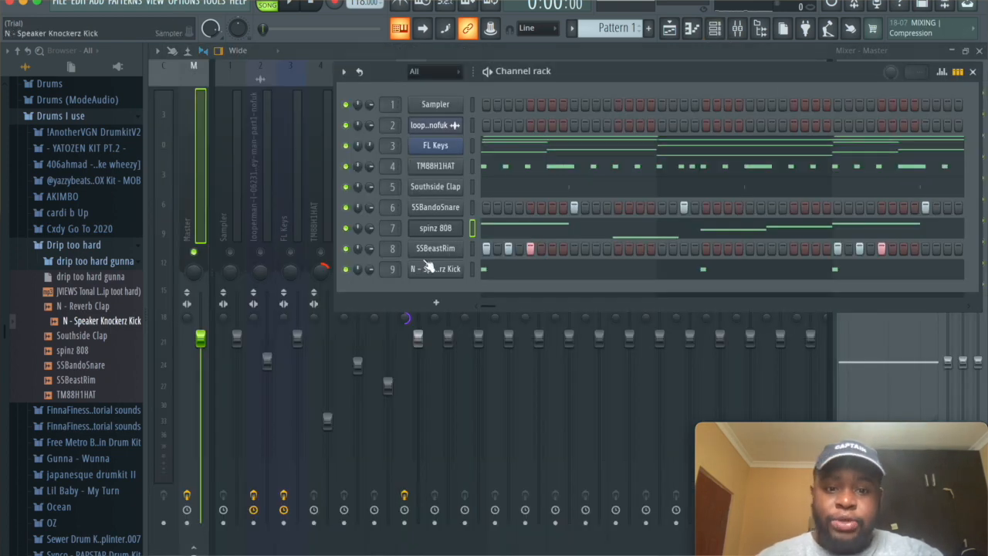
{"action": "left_click", "coordinate": [436, 228]}
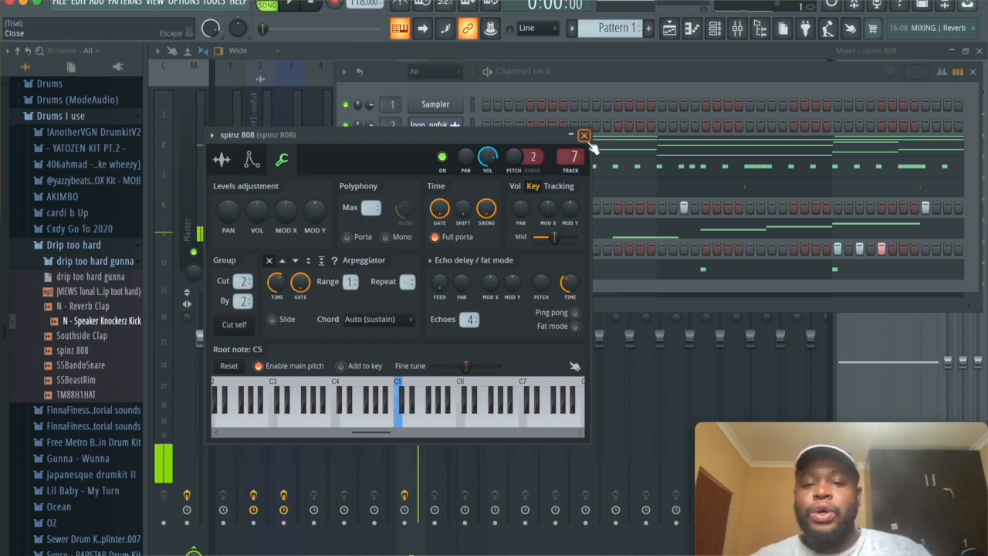
{"action": "left_click", "coordinate": [583, 135]}
{"action": "left_click", "coordinate": [718, 30]}
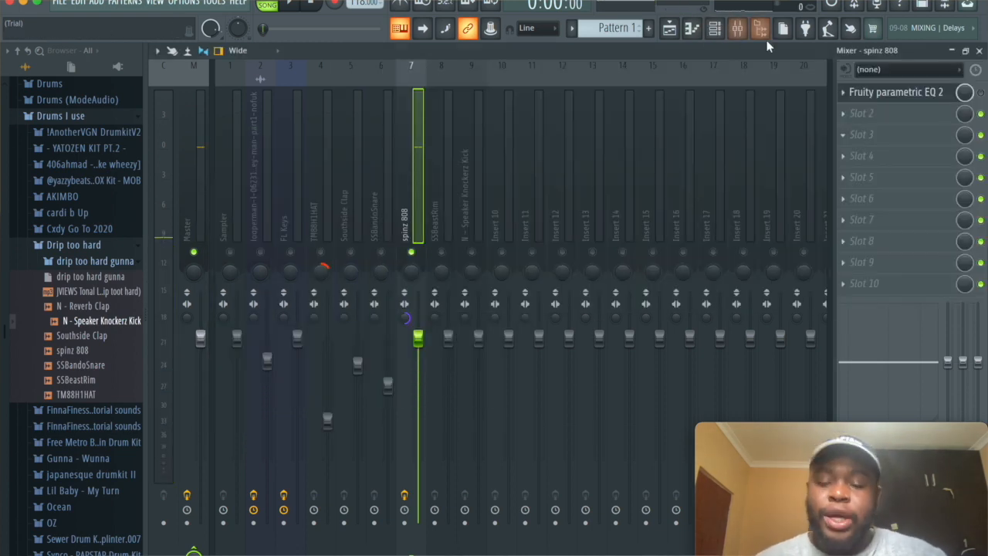
- Enable Fruity parametric EQ 2 on the spinz 808 track and set the band 7 high cut to about 2370 Hz during playback
{"action": "left_click", "coordinate": [925, 96]}
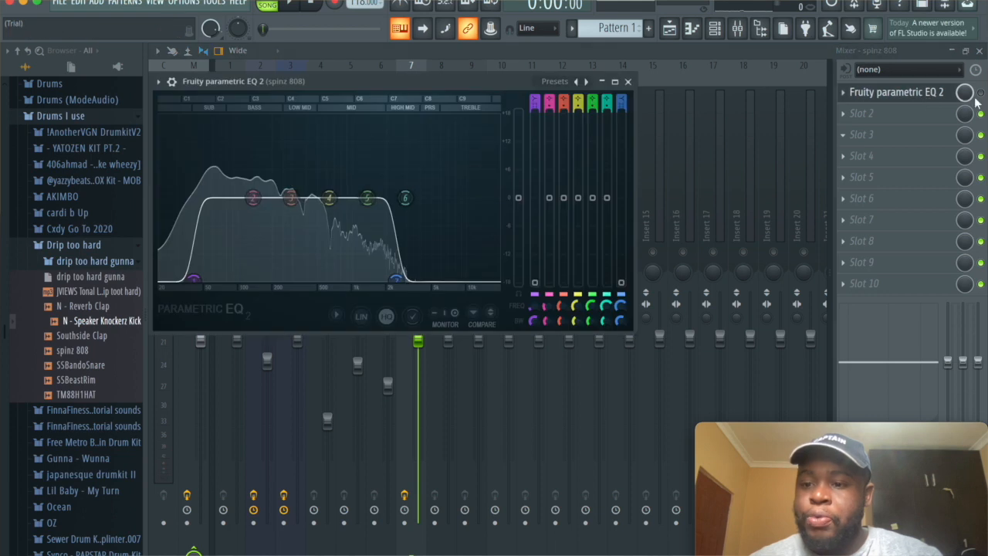
{"action": "left_click", "coordinate": [853, 92]}
{"action": "left_click", "coordinate": [854, 92]}
{"action": "key", "text": "space"}
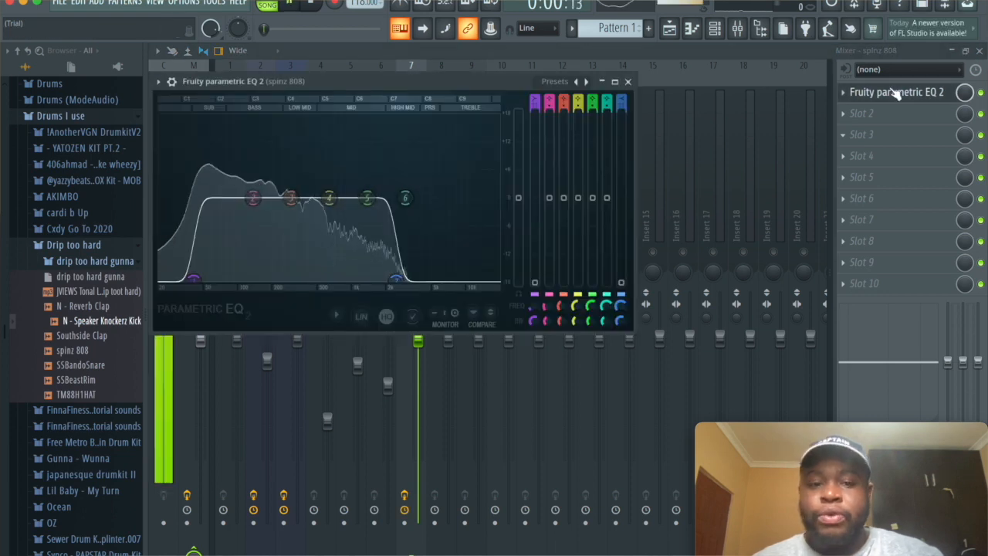
{"action": "mouse_move", "coordinate": [398, 275]}
{"action": "left_mouse_down"}
{"action": "mouse_move", "coordinate": [458, 275]}
{"action": "mouse_move", "coordinate": [396, 277]}
{"action": "left_mouse_up"}
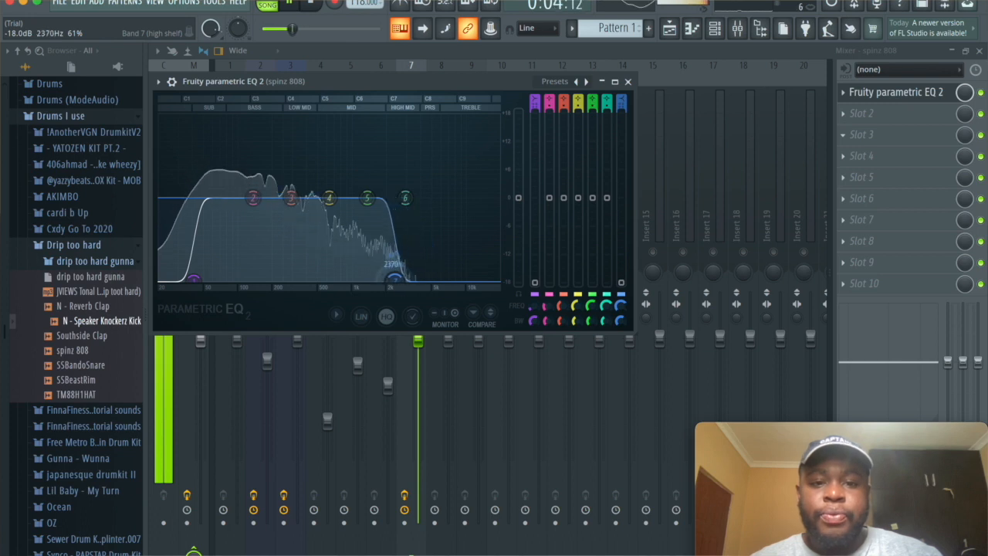
{"action": "key", "text": "space"}
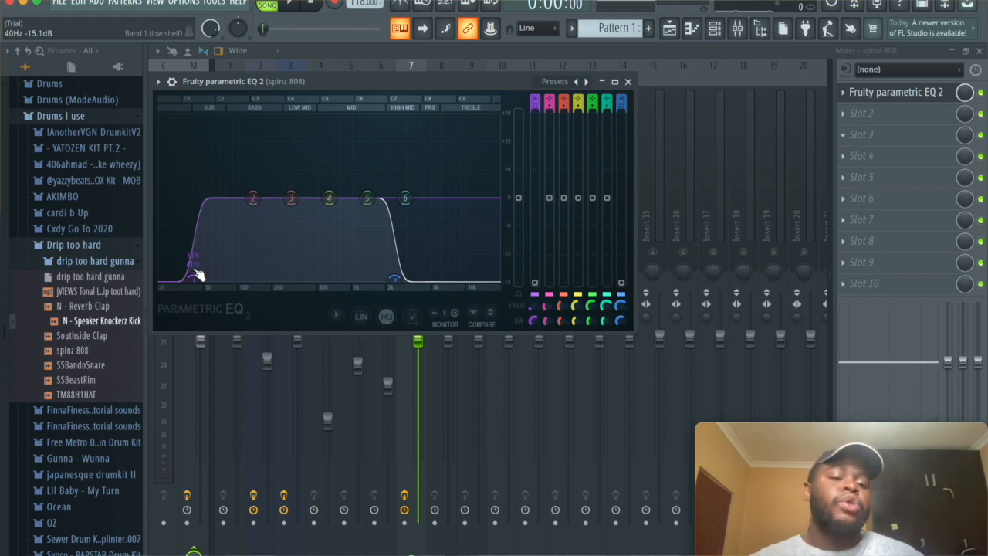
- Add Fruity Fast Dist in slot 2, with pre-amp at 100%, a minimum threshold, a reduced mix and post gain at about 66%
{"action": "left_click", "coordinate": [862, 112]}
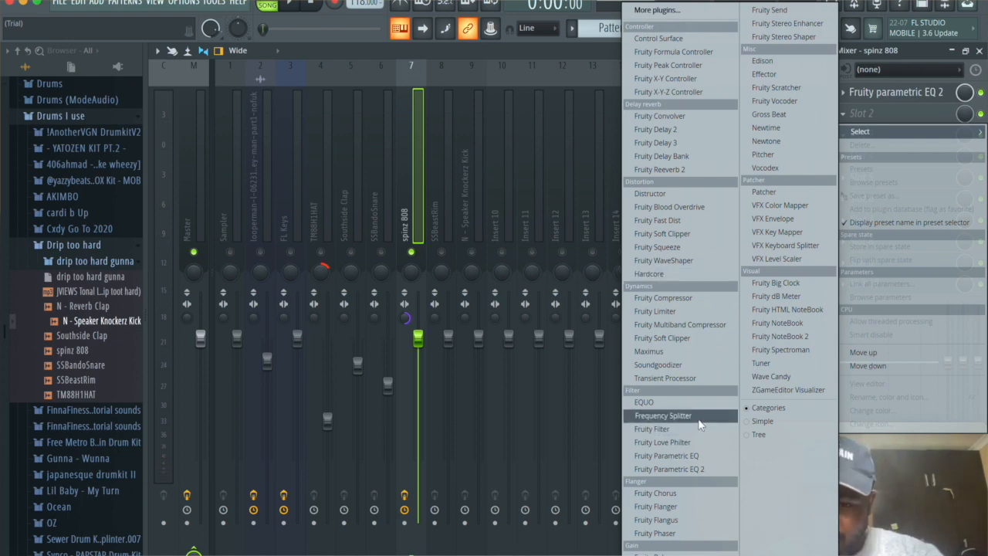
{"action": "left_click", "coordinate": [658, 221]}
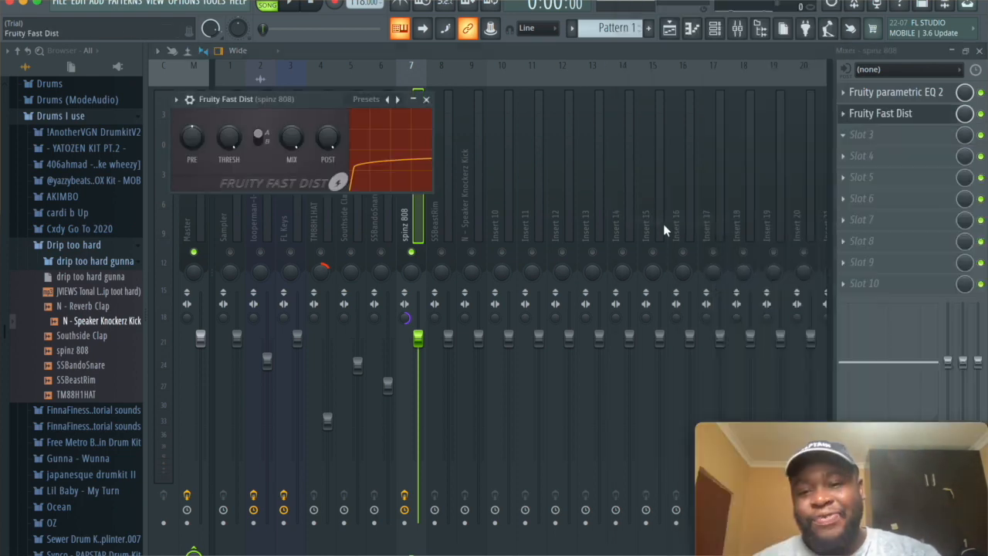
{"action": "left_click_drag", "start_coordinate": [192, 137], "coordinate": [193, 132]}
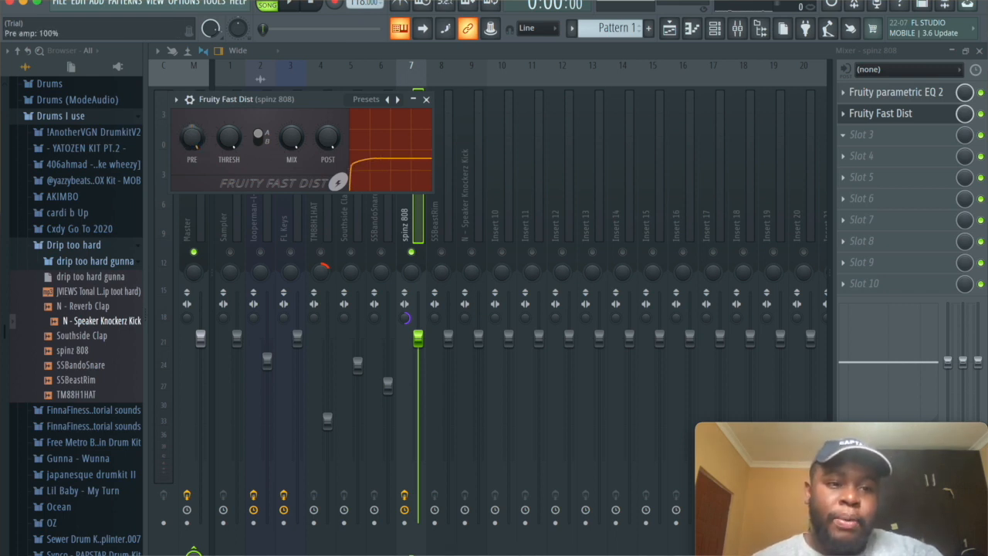
{"action": "left_click_drag", "start_coordinate": [237, 131], "coordinate": [238, 170]}
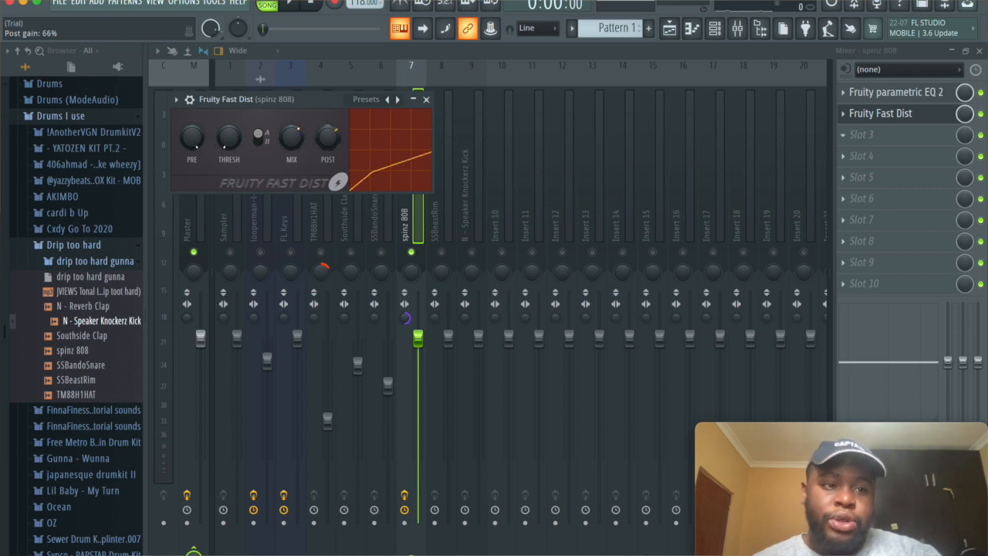
- Play the song to hear the distorted 808, closing the Fruity Fast Dist window and raising the system volume
{"action": "key", "text": "space"}
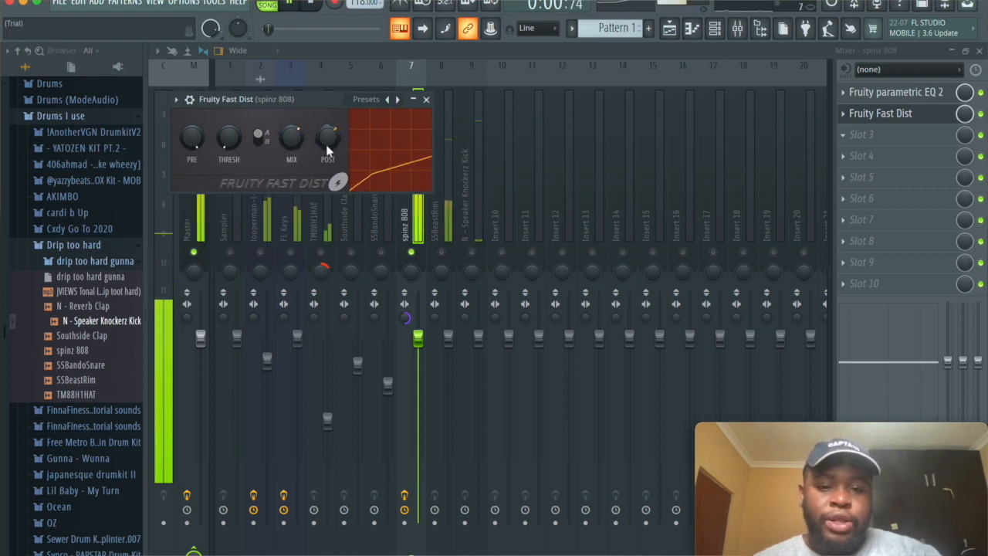
{"action": "left_click", "coordinate": [426, 101]}
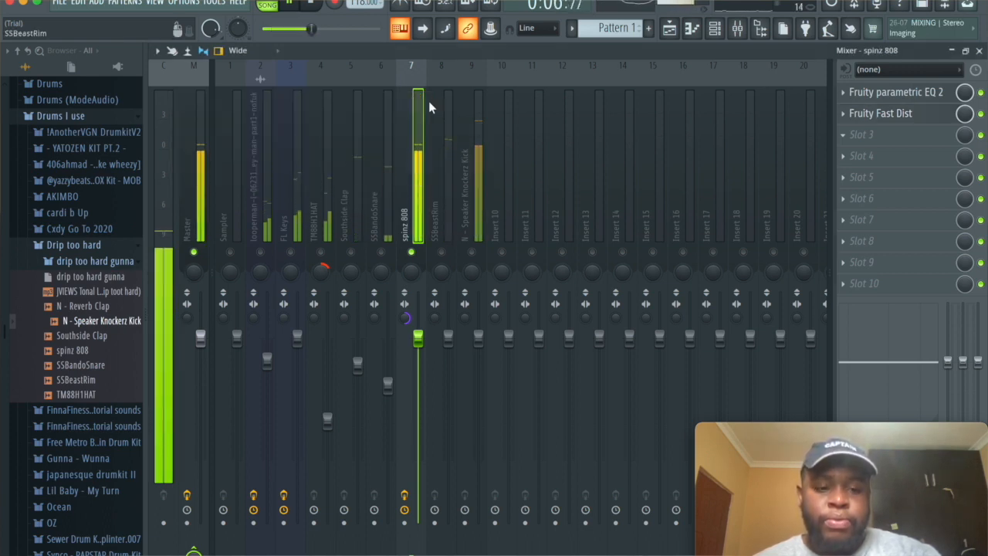
{"action": "key", "text": "XF86AudioRaiseVolume"}
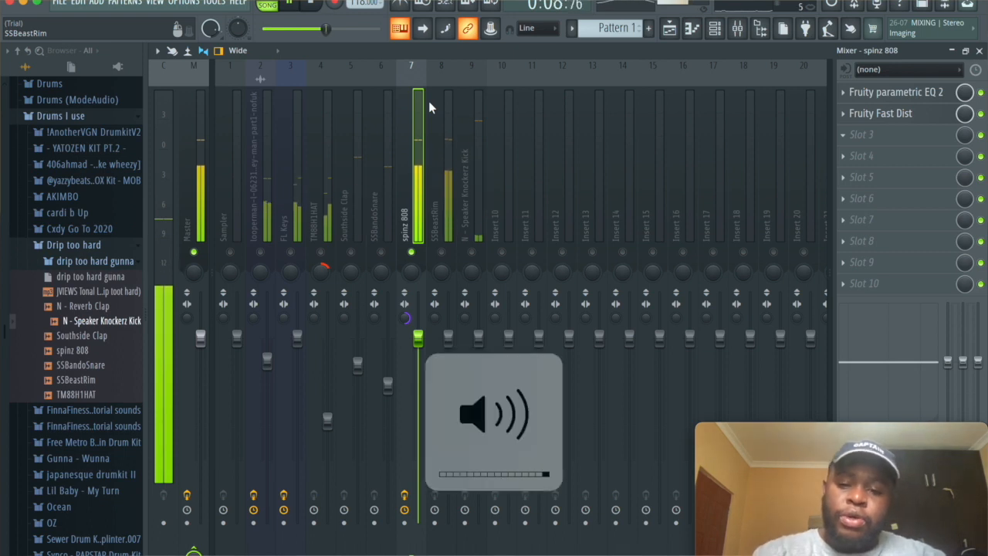
{"action": "key", "text": "space"}
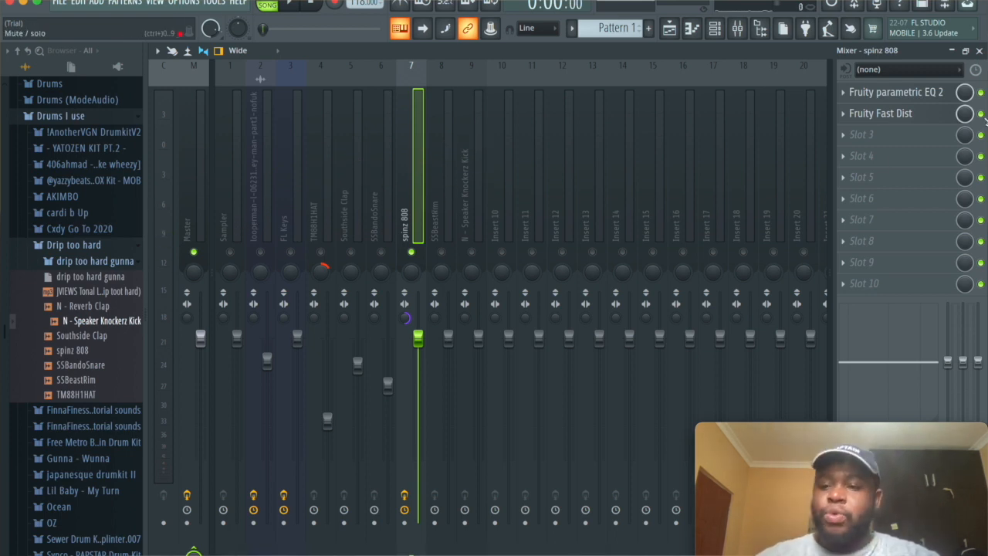
- Compare playback with Fruity Fast Dist bypassed and enabled, and review the distortion's settings
{"action": "key", "text": "space"}
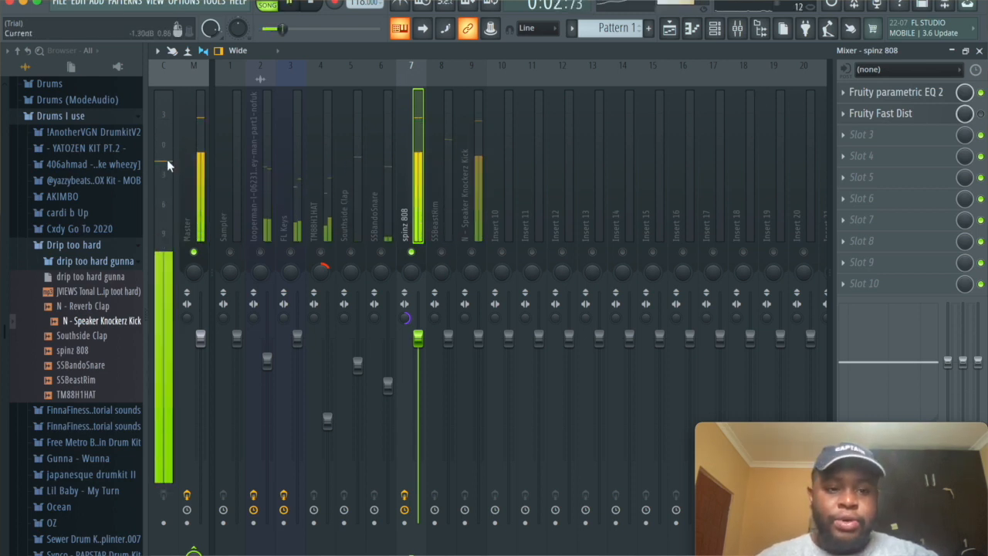
{"action": "key", "text": "space"}
{"action": "key", "text": "space"}
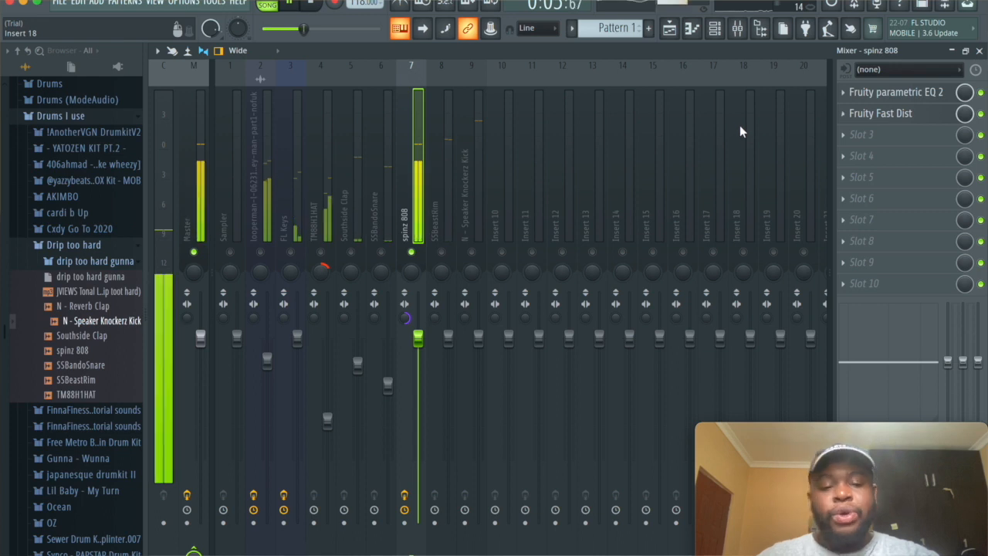
{"action": "left_click", "coordinate": [884, 116]}
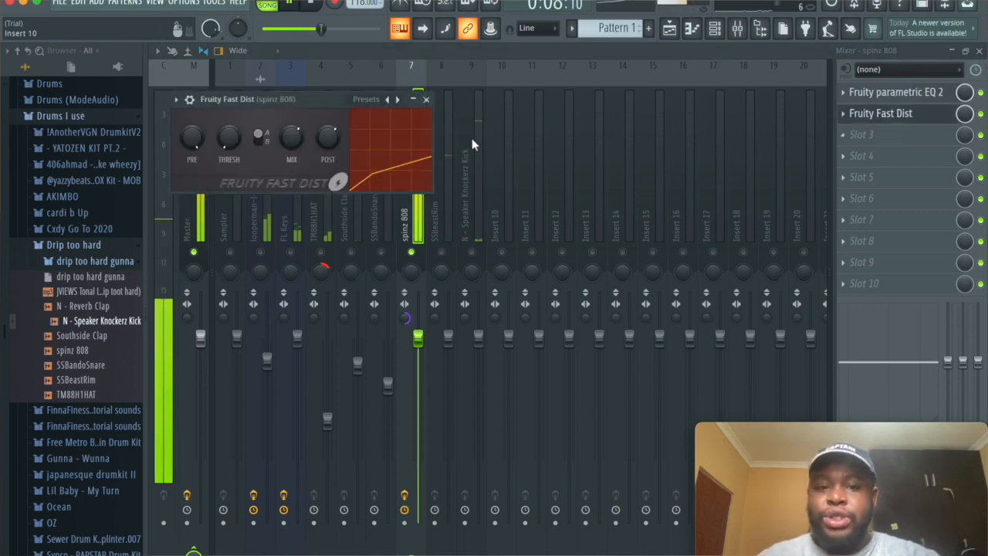
{"action": "left_click", "coordinate": [427, 101]}
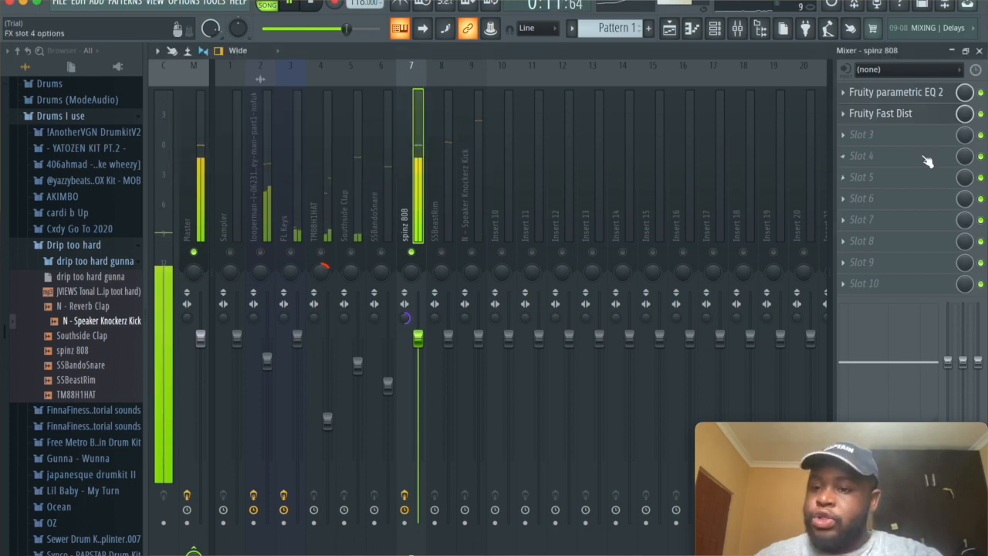
- Add Fruity Blood Overdrive in slot 3 of the spinz 808 track
{"action": "left_click", "coordinate": [862, 134]}
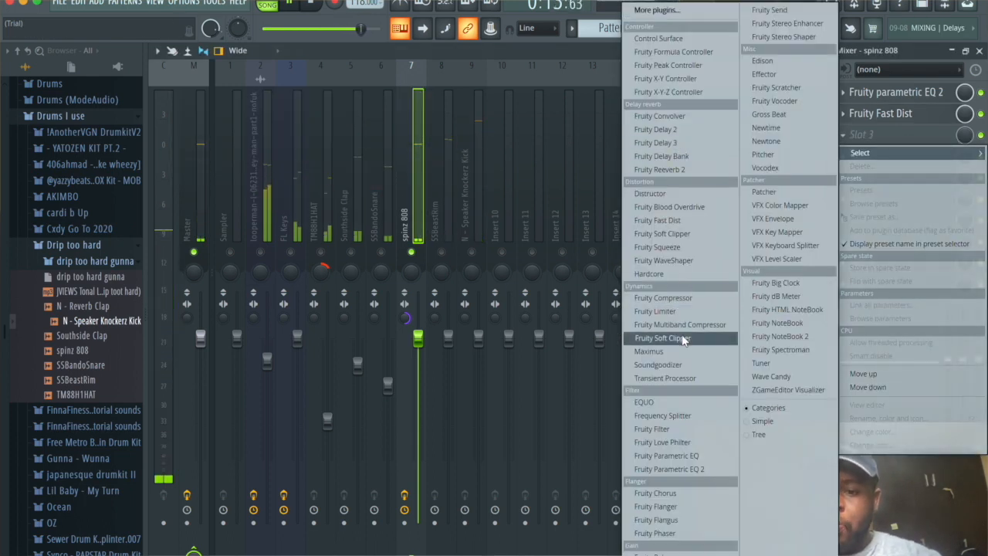
{"action": "left_click", "coordinate": [669, 207]}
{"action": "left_click", "coordinate": [471, 116]}
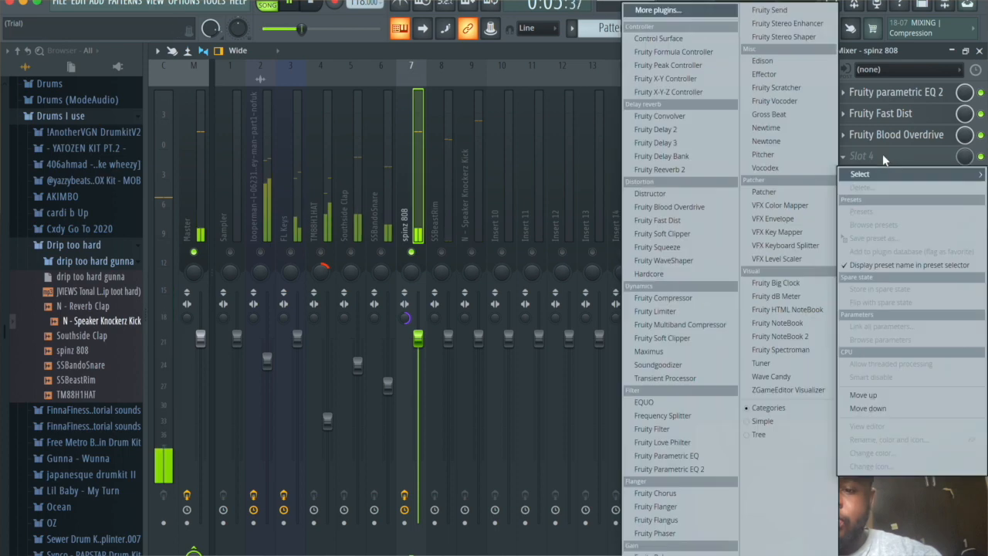
- Add a second Fruity parametric EQ 2 in slot 4 and pull bands 3, 4 and 5 down into a mid-range dip
{"action": "left_click", "coordinate": [882, 156]}
{"action": "left_click", "coordinate": [669, 472]}
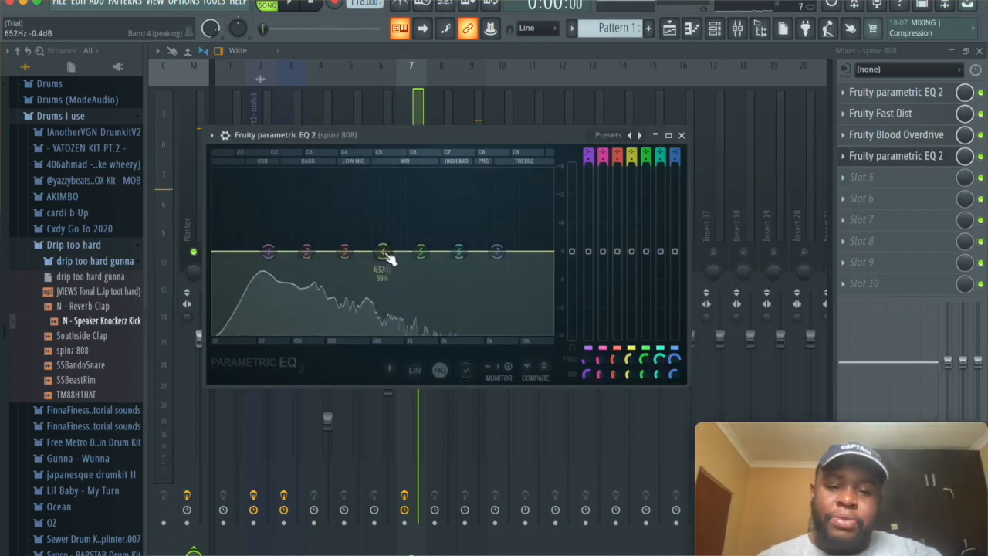
{"action": "left_click_drag", "start_coordinate": [383, 252], "coordinate": [378, 272]}
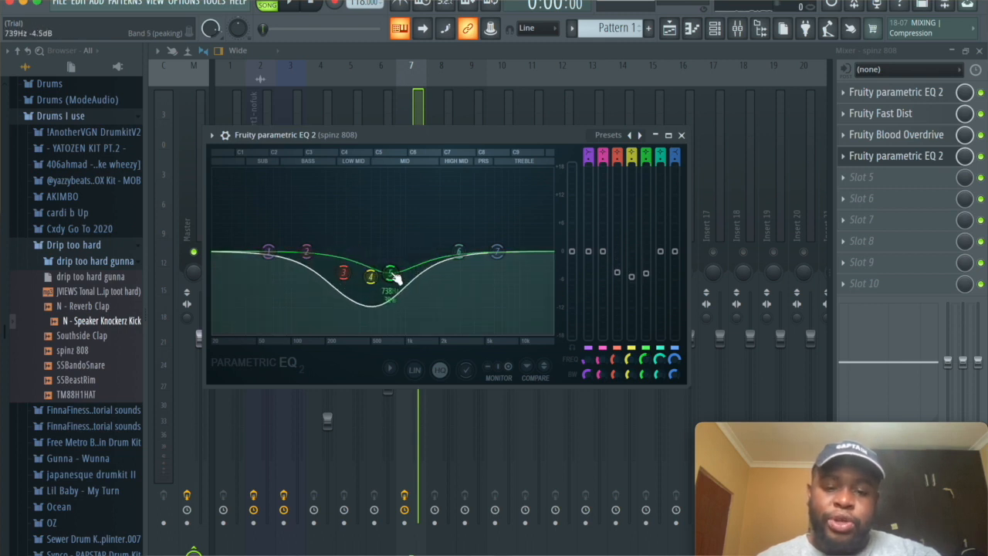
- Soften the mid-range dip during playback, placing band 4 at about -2.7 dB and 468 Hz, and close the EQ
{"action": "key", "text": "space"}
{"action": "left_click_drag", "start_coordinate": [371, 277], "coordinate": [390, 266]}
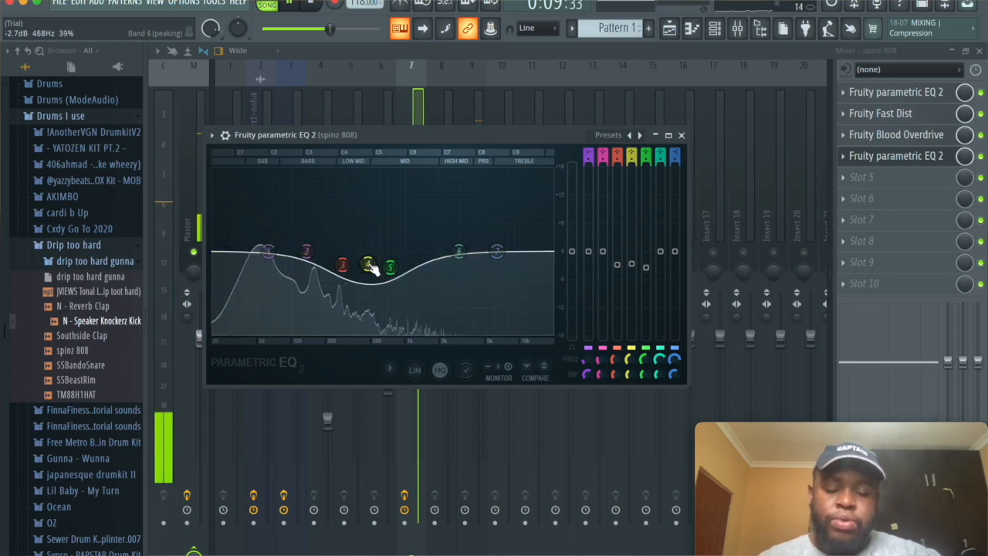
{"action": "left_click", "coordinate": [682, 135]}
{"action": "key", "text": "space"}
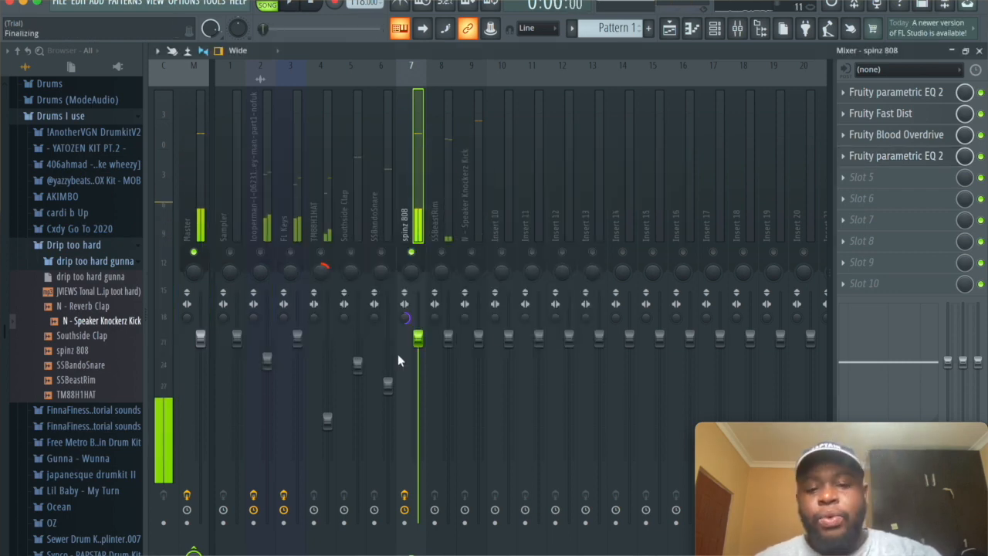
- Set the spinz 808 track's stereo separation to 100% merged, and play the song with the effects in slots 2 to 4 bypassed
{"action": "left_click_drag", "start_coordinate": [407, 318], "coordinate": [406, 340]}
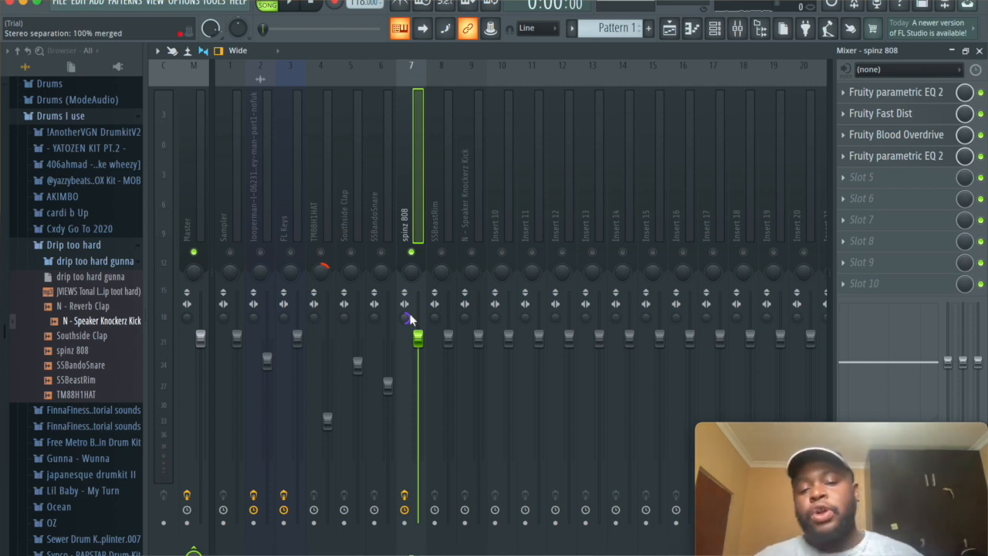
{"action": "left_click", "coordinate": [981, 134]}
{"action": "left_click", "coordinate": [981, 113]}
{"action": "key", "text": "space"}
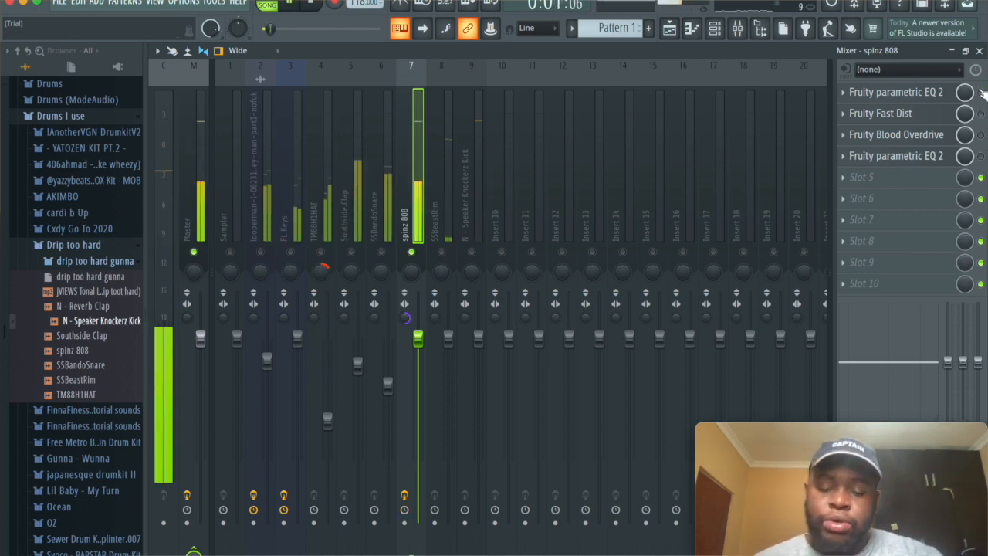
- Lower the velocity of the spinz 808's first four notes to about 77% in the piano roll, auditioning the change in playback
{"action": "key", "text": "space"}
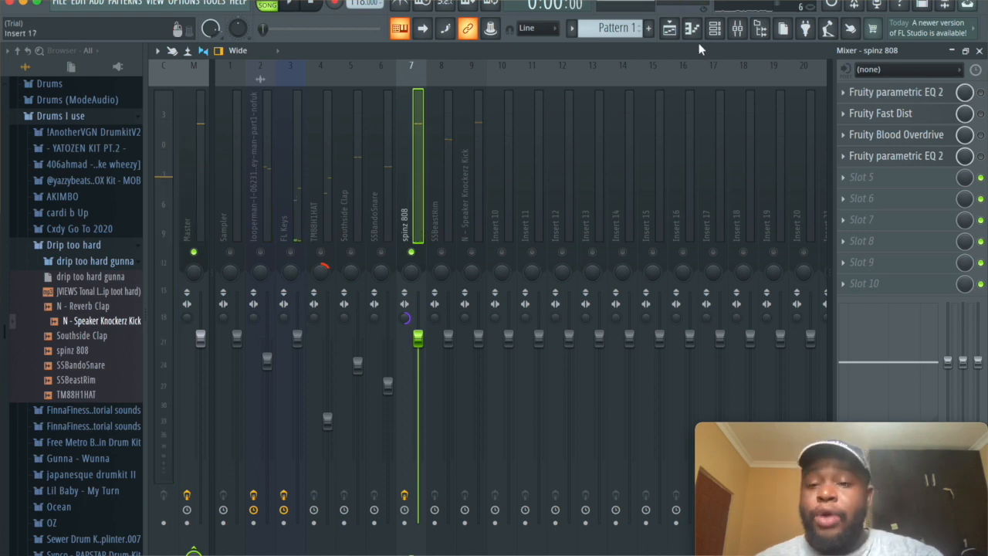
{"action": "left_click", "coordinate": [699, 36]}
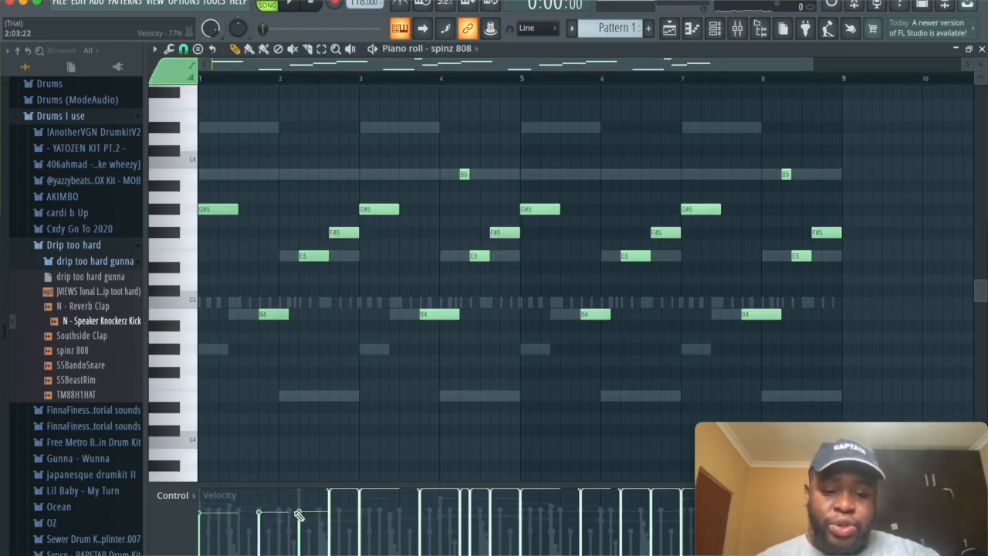
{"action": "left_click", "coordinate": [360, 512]}
{"action": "key", "text": "space"}
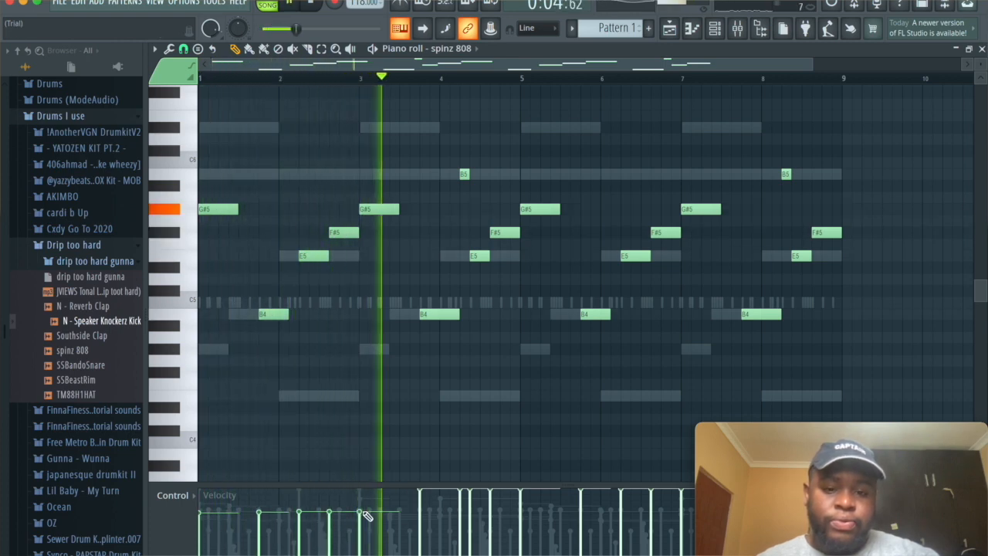
{"action": "key", "text": "space"}
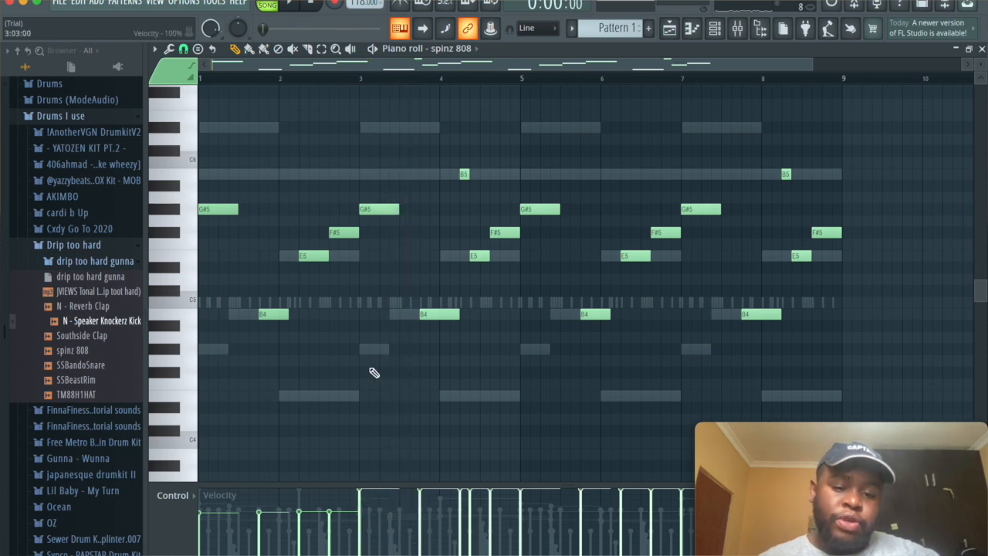
- Play the soloed spinz 808 with all four mixer effects bypassed, and play it again with them re-enabled
{"action": "left_click", "coordinate": [737, 29]}
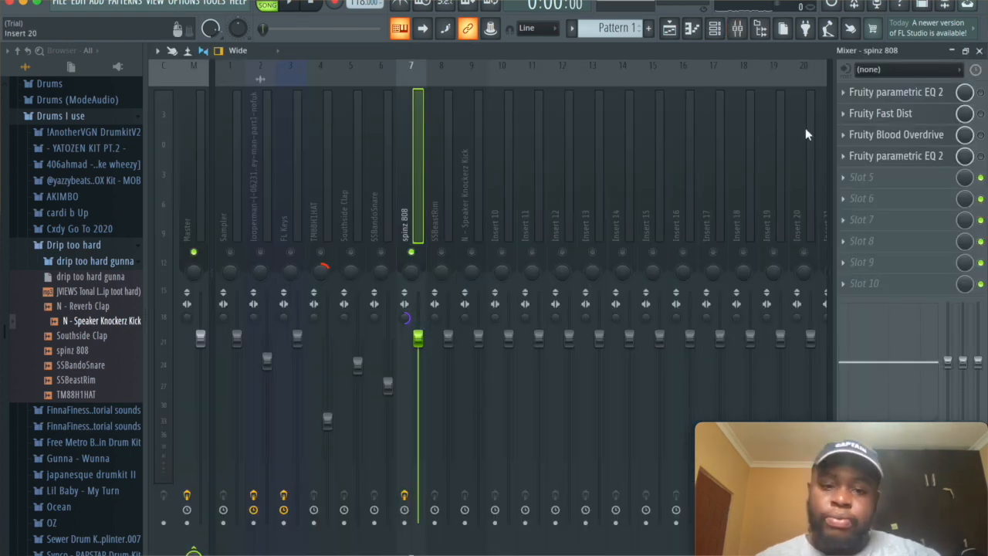
{"action": "key", "text": "space"}
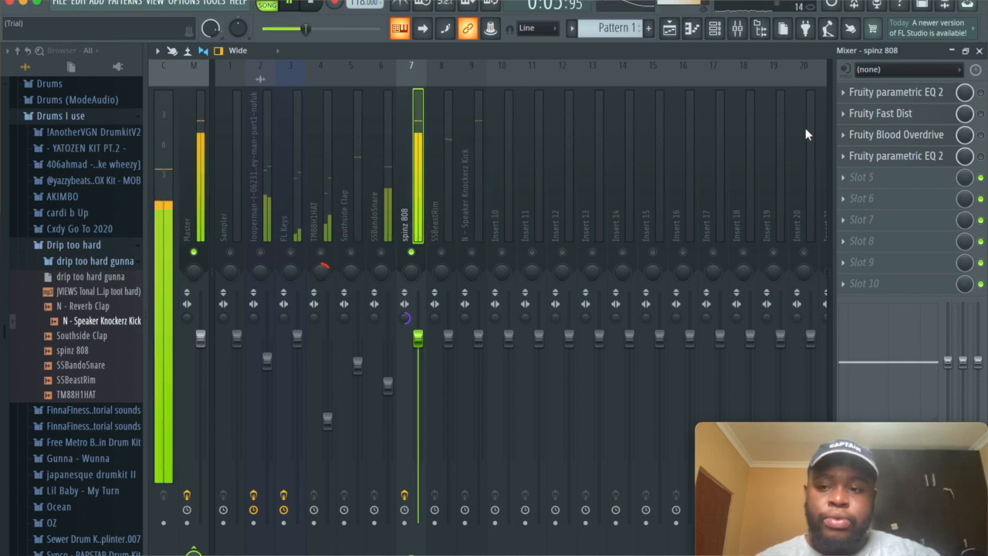
{"action": "key", "text": "space"}
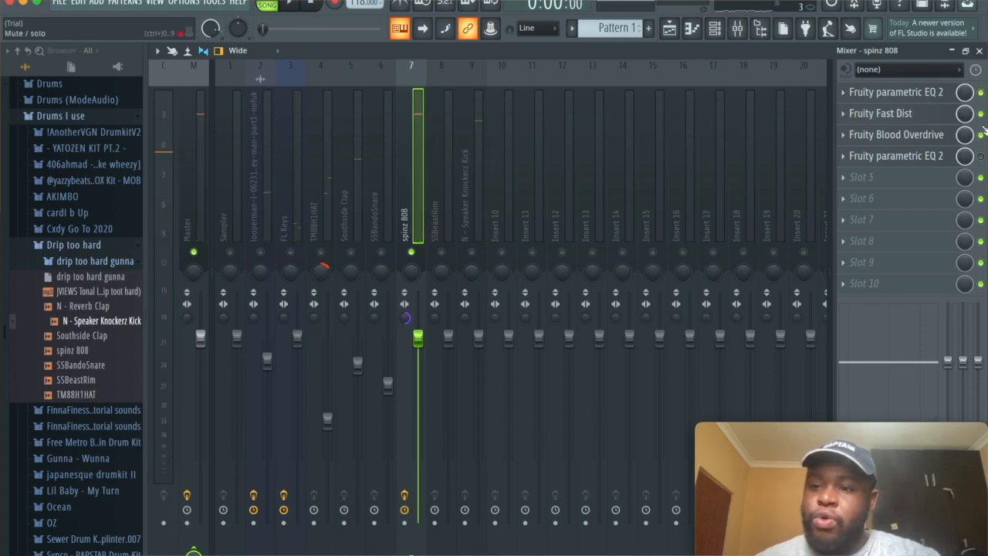
{"action": "key", "text": "space"}
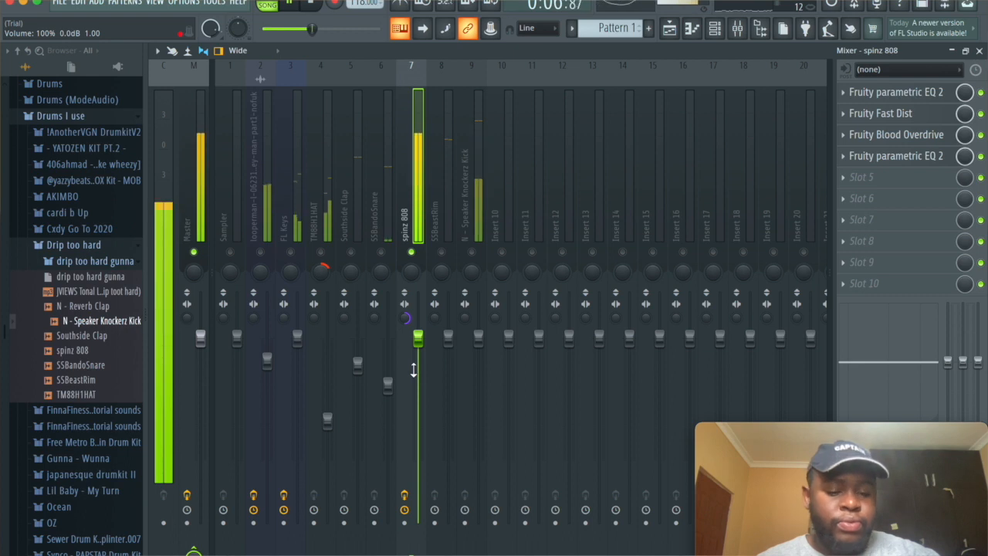
{"action": "key", "text": "space"}
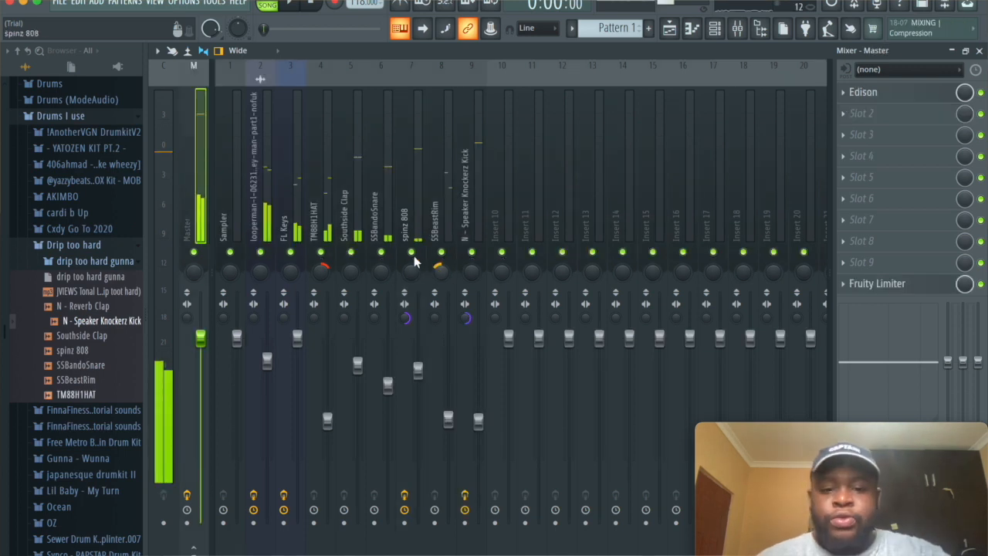
- Solo the spinz 808 track in the mixer, audition it and select it to show its effect slots
{"action": "right_click", "coordinate": [411, 252]}
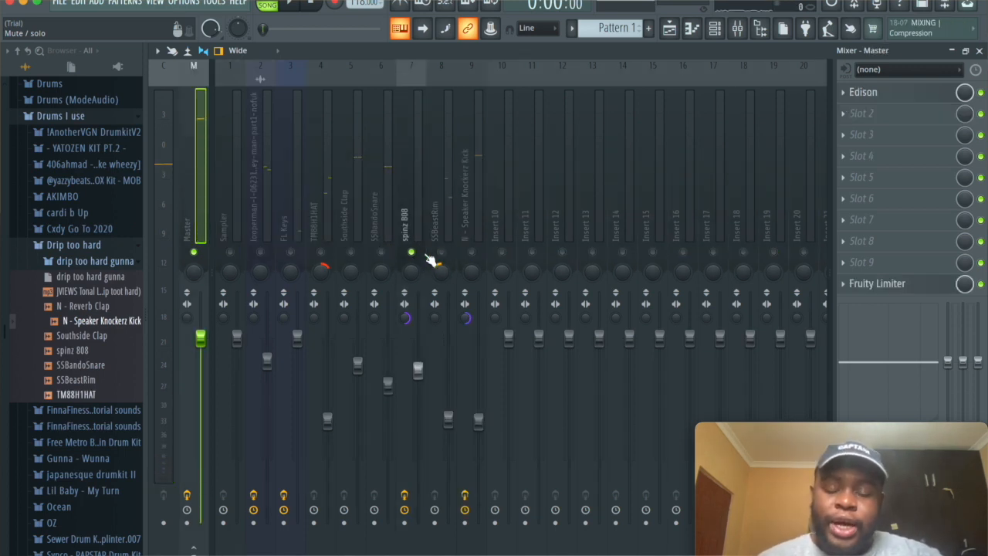
{"action": "key", "text": "space"}
{"action": "left_click", "coordinate": [417, 213]}
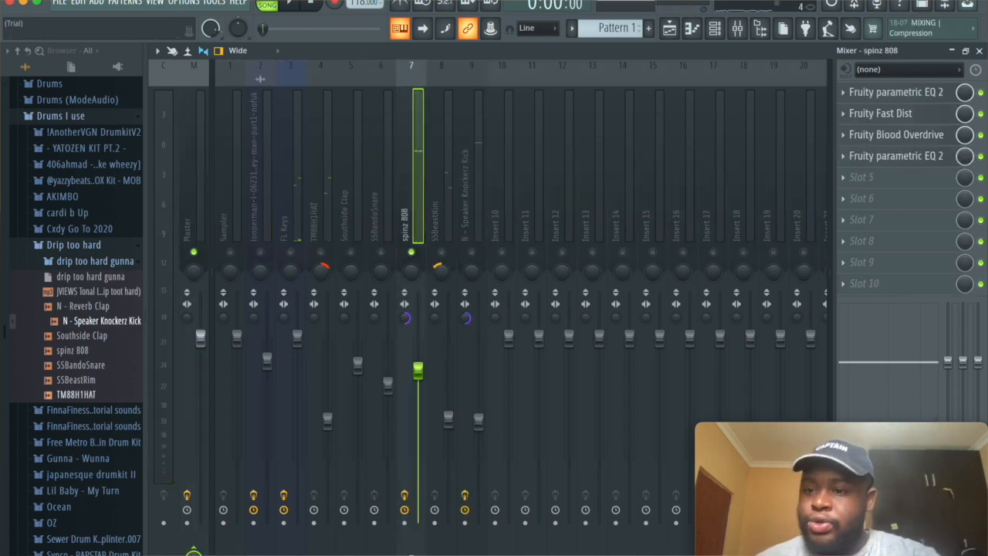
- Unsolo the spinz 808 track and compare the full mix with its four effects bypassed and re-enabled
{"action": "right_click", "coordinate": [412, 252]}
{"action": "key", "text": "space"}
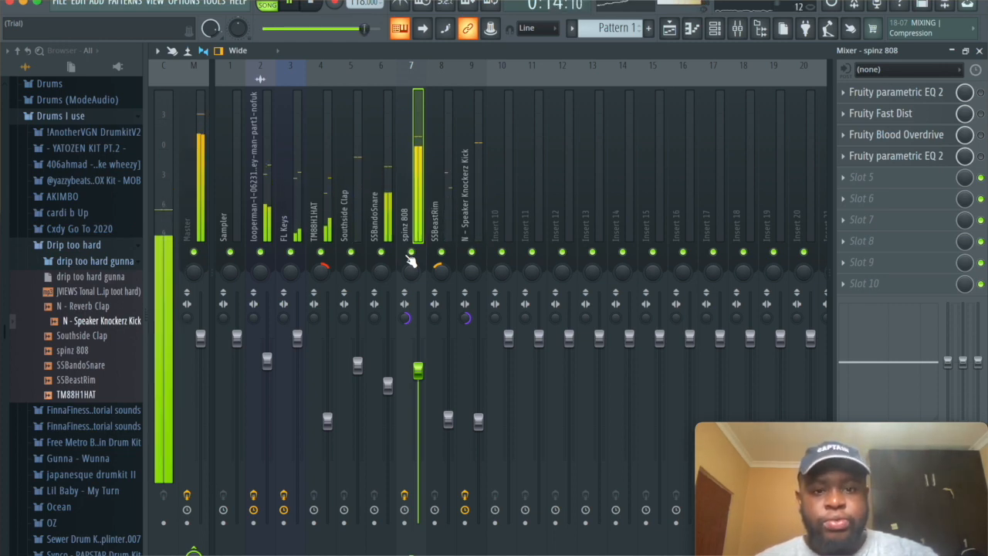
{"action": "key", "text": "space"}
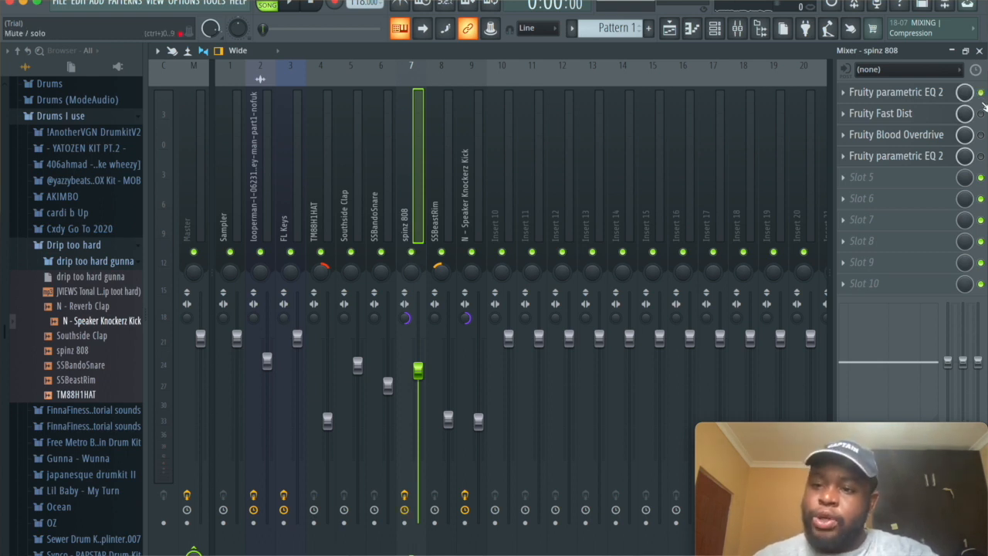
{"action": "key", "text": "space"}
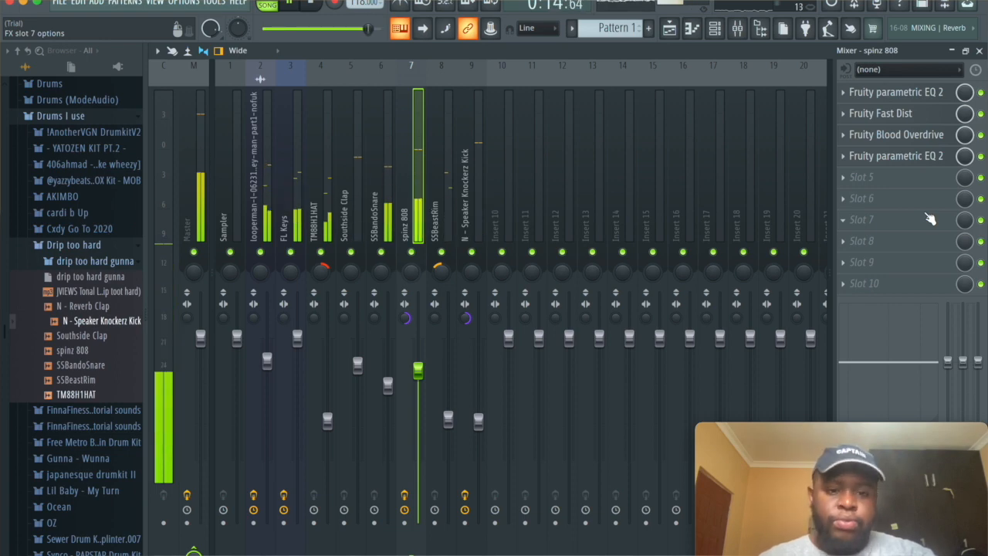
{"action": "key", "text": "space"}
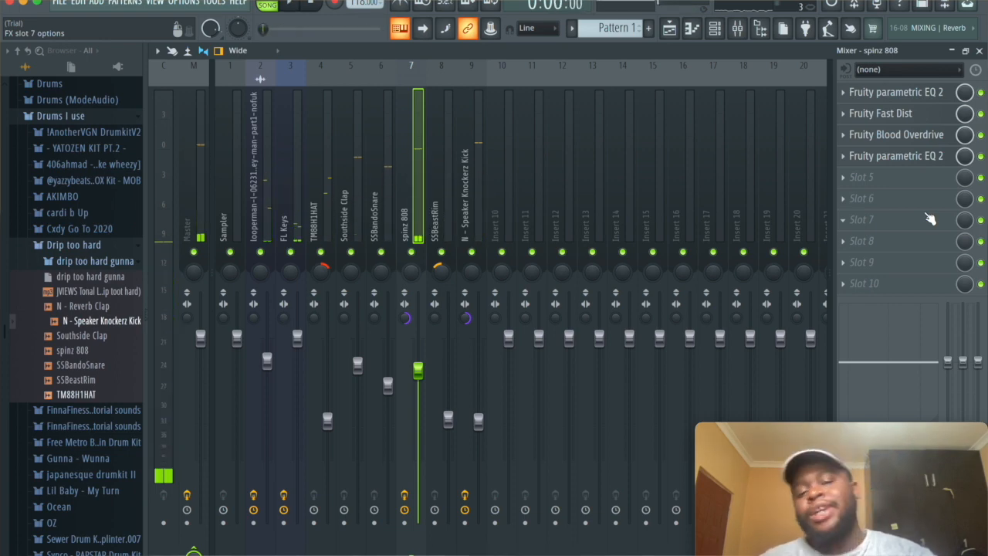